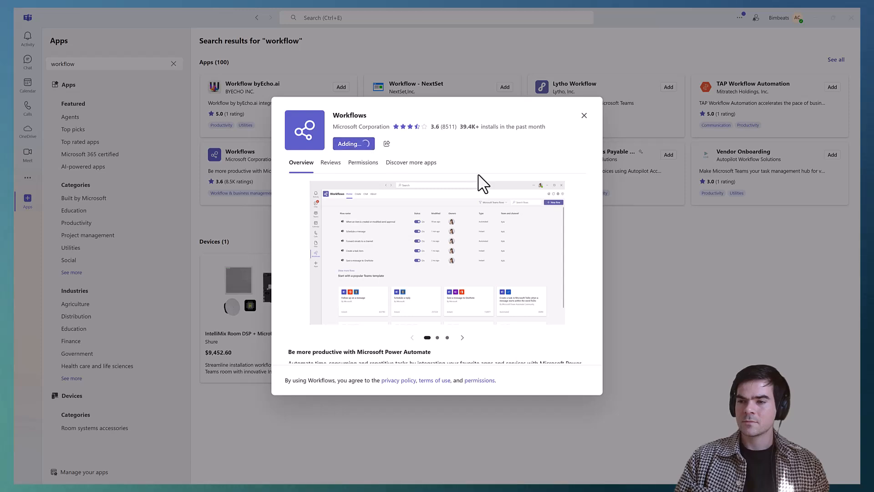
# Step: Open the Workflows app and start a blank flow with the trigger "When a Teams webhook request is received"
pyautogui.click(448, 242)
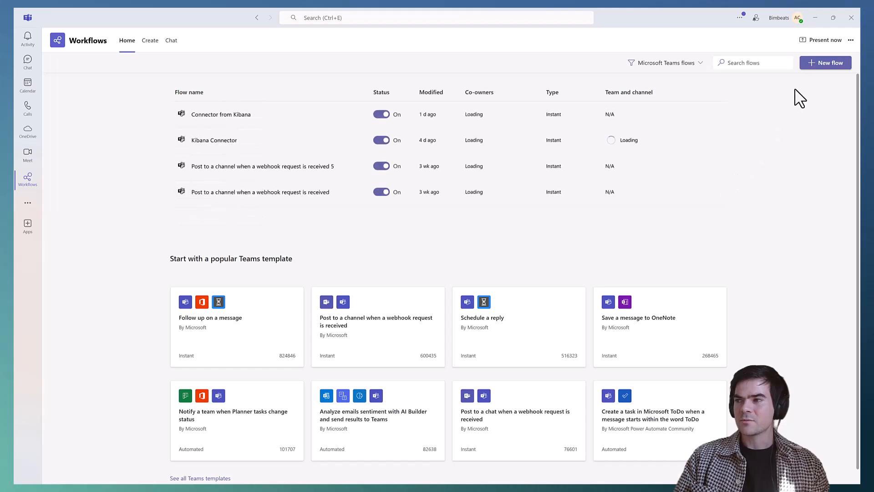
pyautogui.click(822, 64)
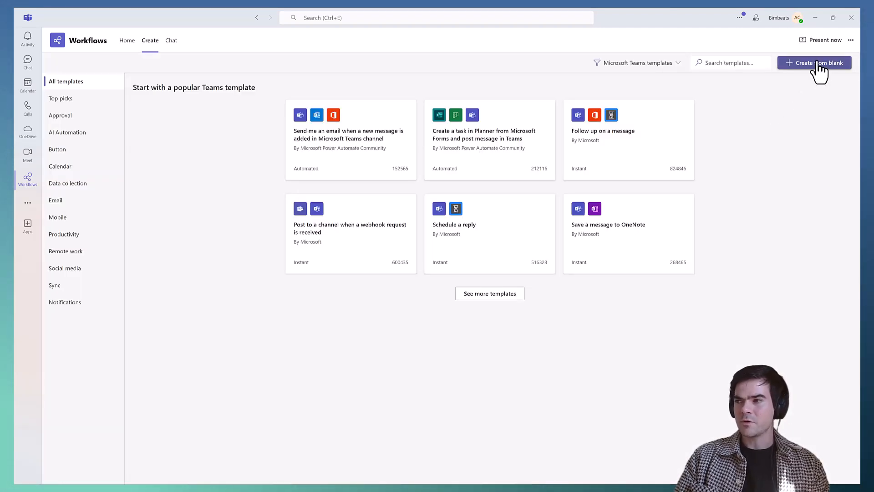
pyautogui.click(822, 63)
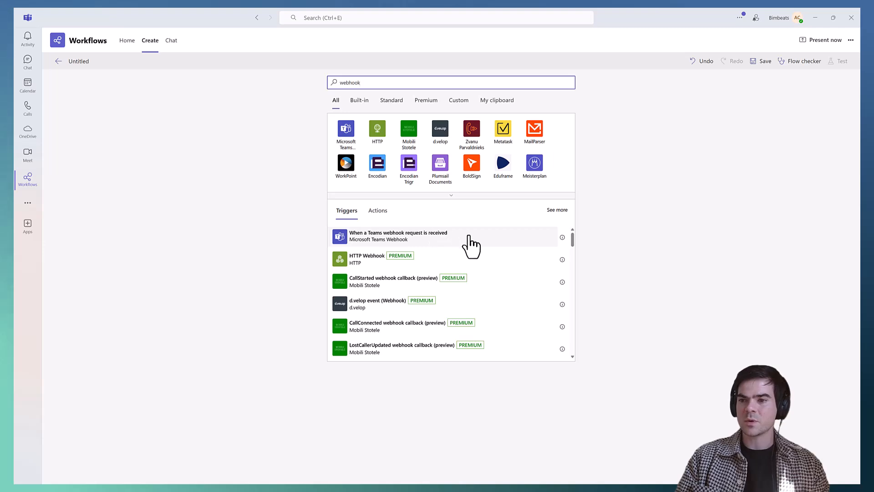
pyautogui.click(539, 248)
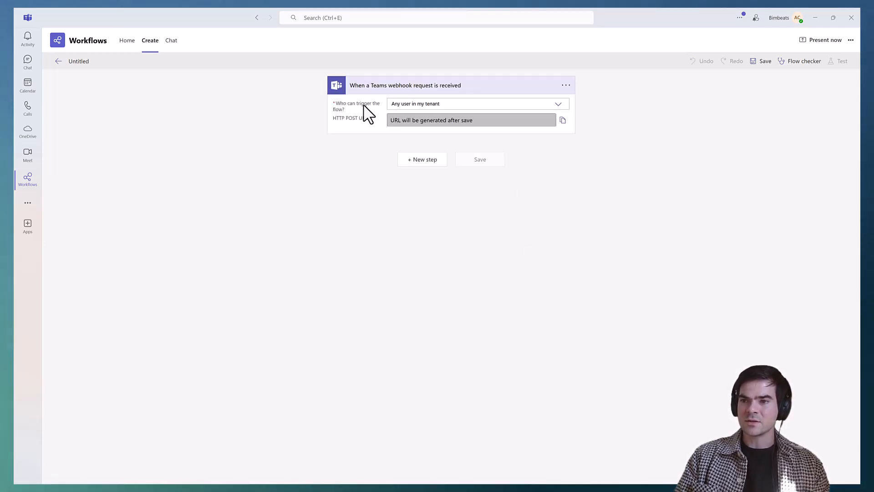
# Step: Allow Anyone to trigger the webhook flow
pyautogui.click(452, 104)
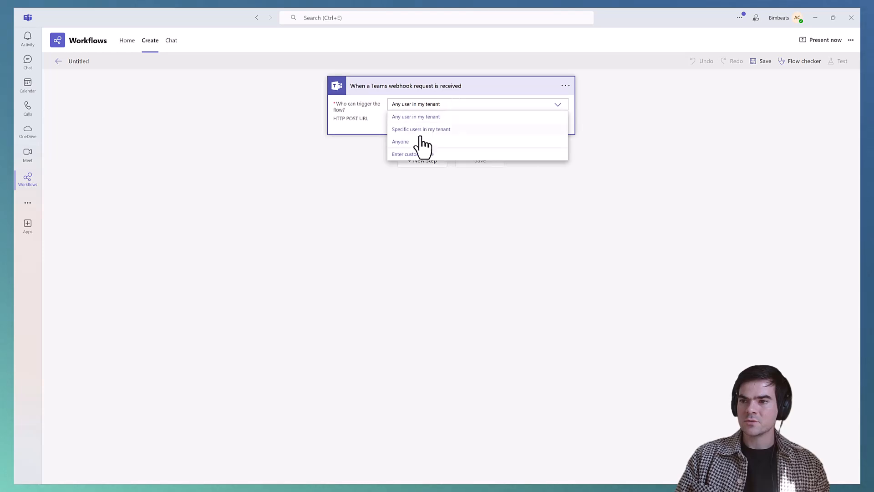
pyautogui.click(416, 142)
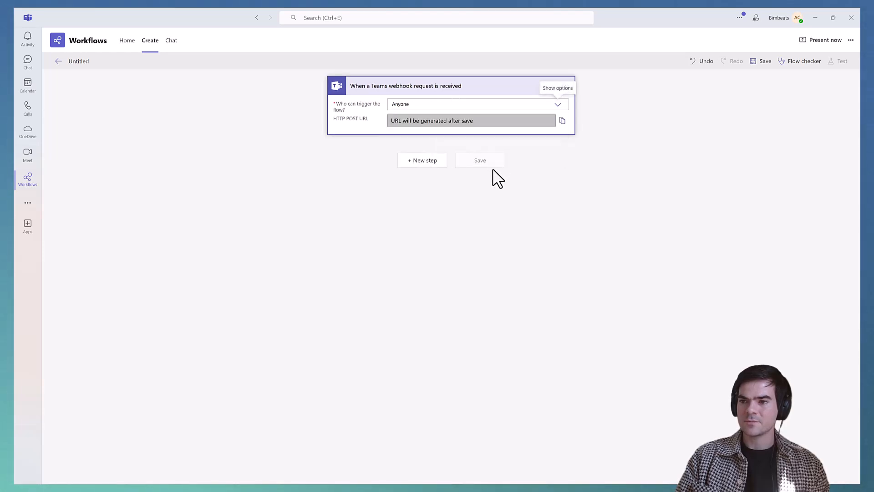
pyautogui.click(457, 189)
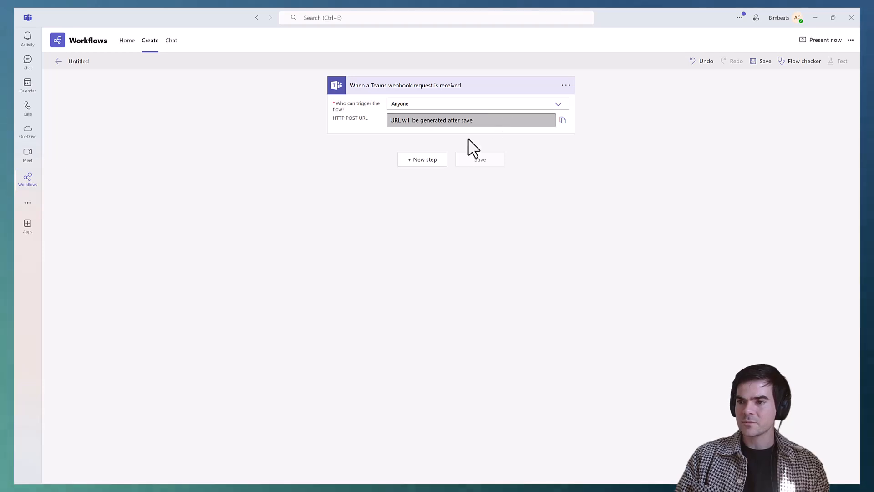
# Step: Add the Microsoft Teams action "Post message in a chat or channel" as the flow's next step
pyautogui.click(433, 162)
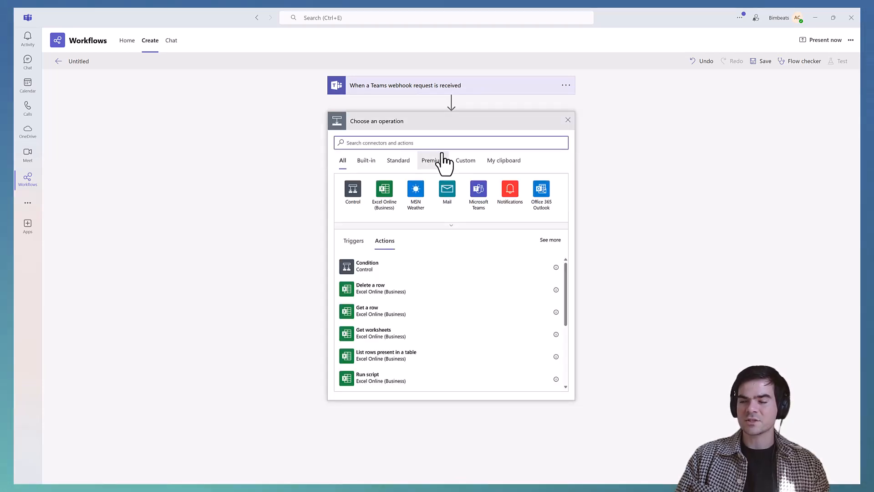
pyautogui.click(478, 193)
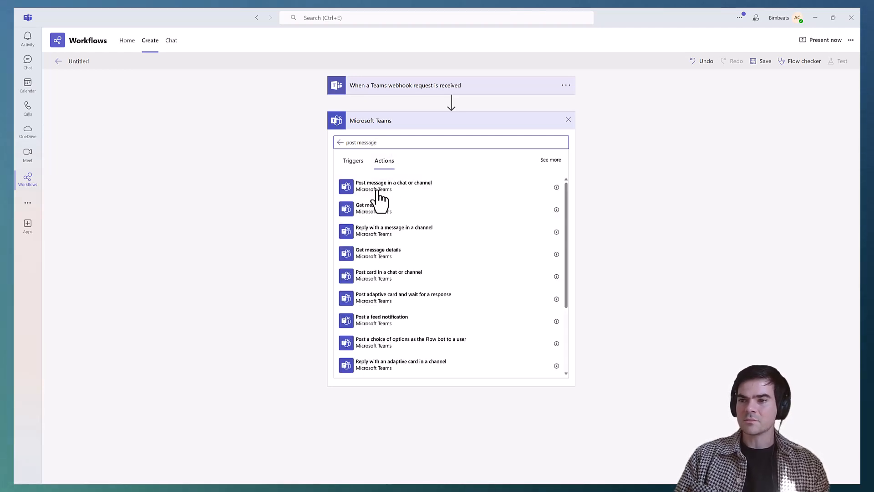
pyautogui.click(405, 188)
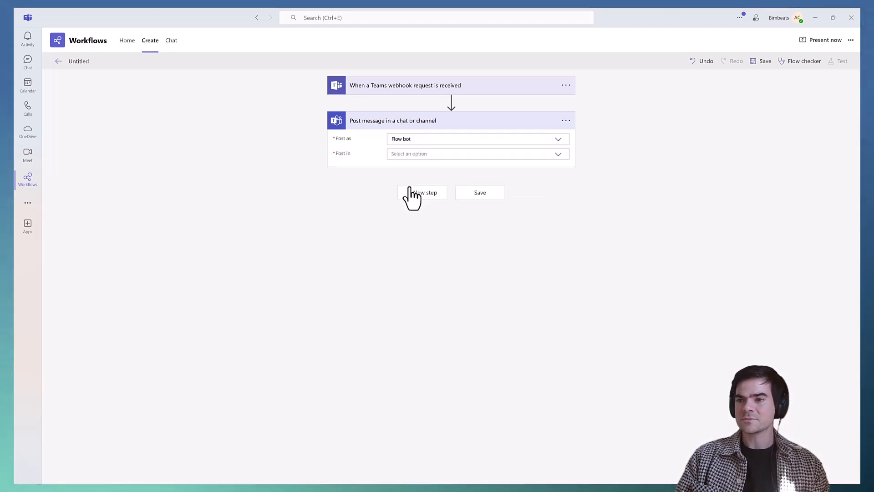
# Step: Set the message action to post in a Channel, using the Bimbeats team and the "Kibana Rules and Alerts" channel
pyautogui.click(418, 158)
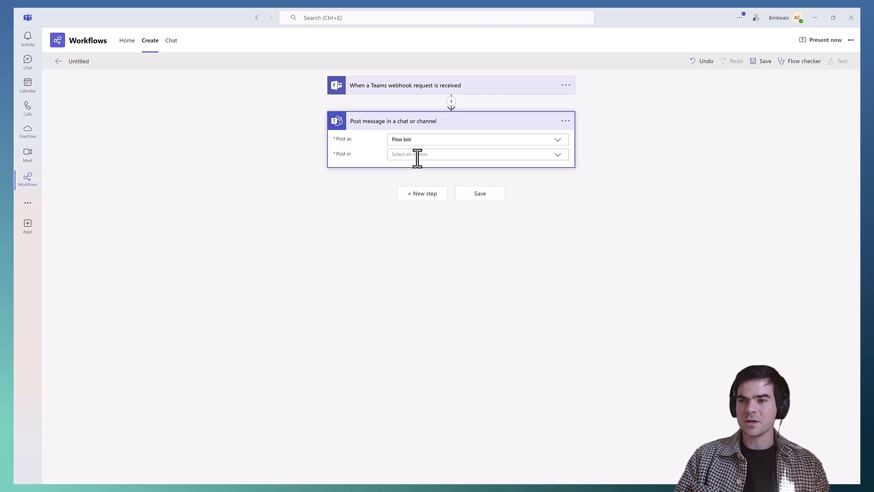
pyautogui.click(539, 154)
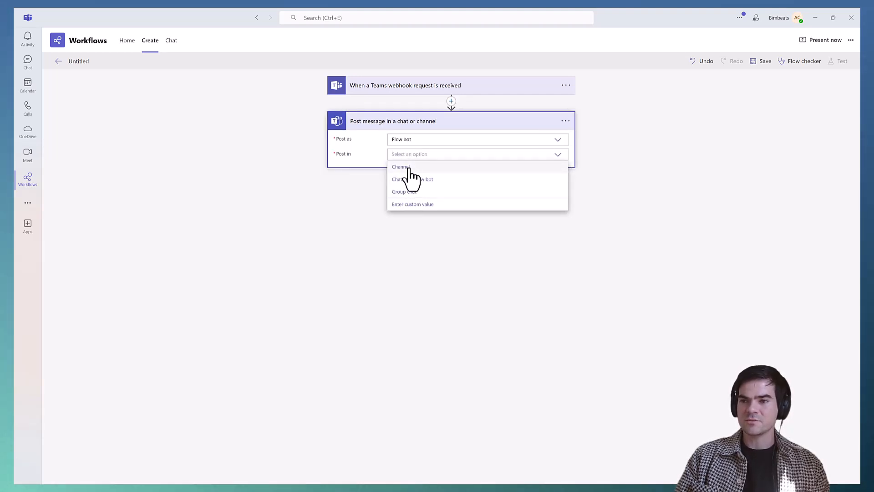
pyautogui.click(401, 167)
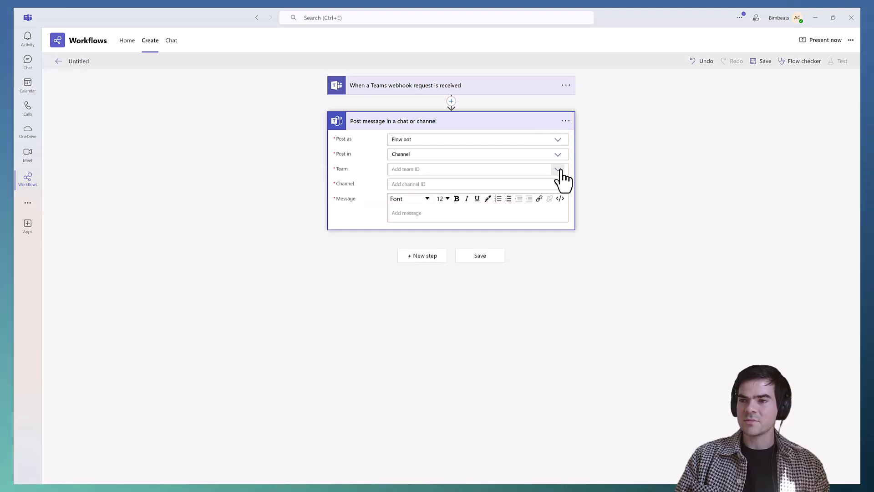
pyautogui.click(563, 172)
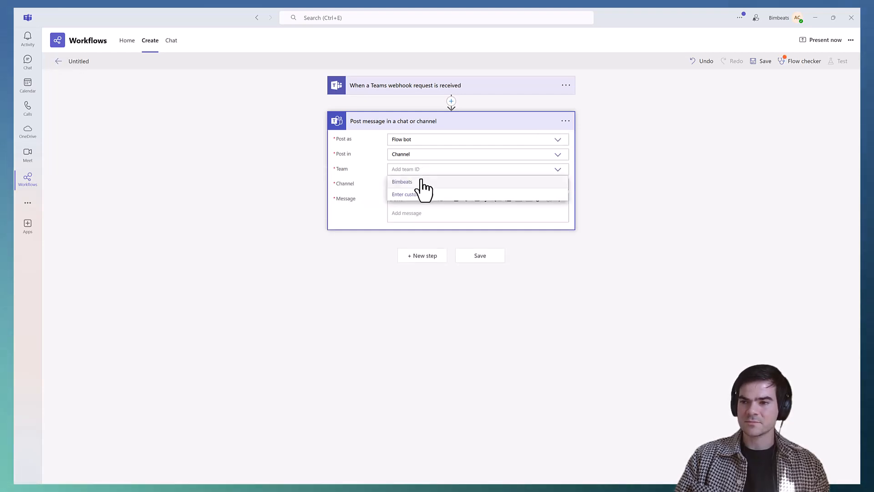
pyautogui.click(418, 182)
pyautogui.click(559, 185)
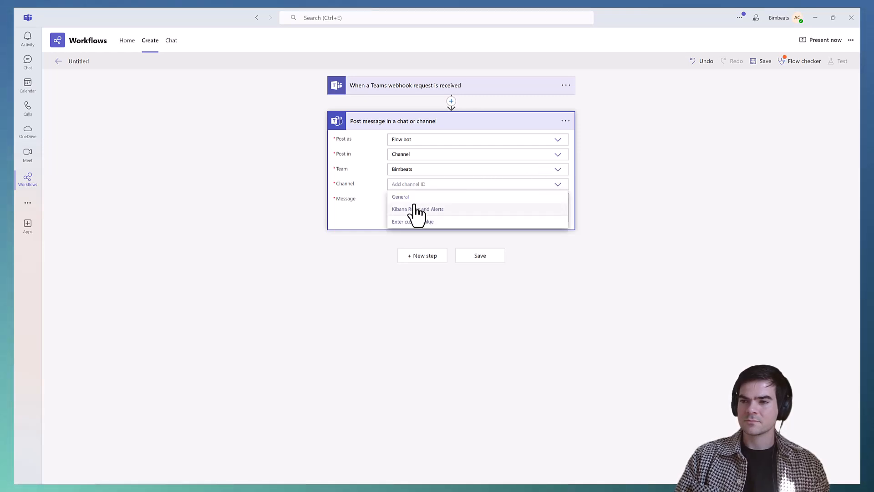
pyautogui.click(415, 209)
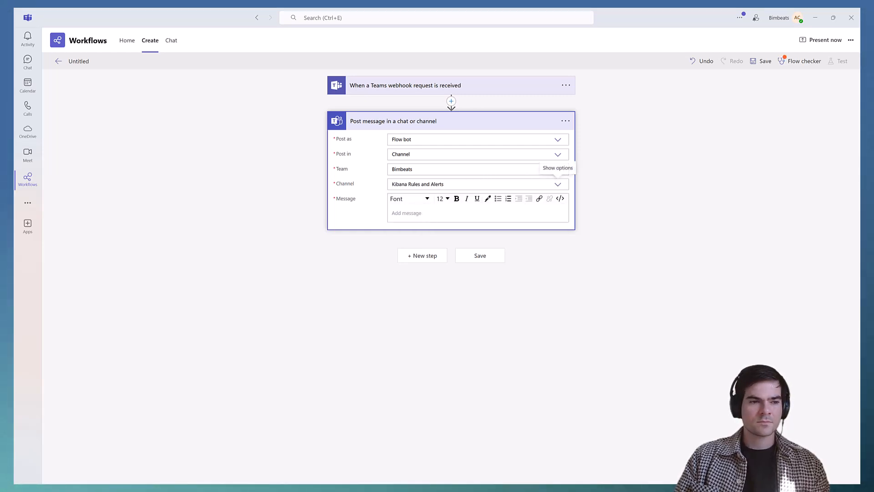
# Step: Paste the expression @{triggerBody()?['text']} as the message content and save the flow
pyautogui.click(419, 217)
pyautogui.write("@{triggerBody()?['text']}")
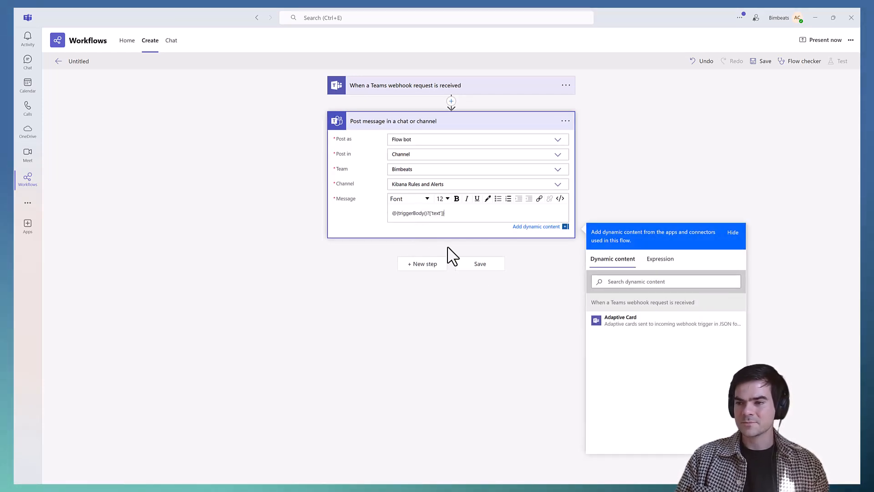
pyautogui.click(481, 269)
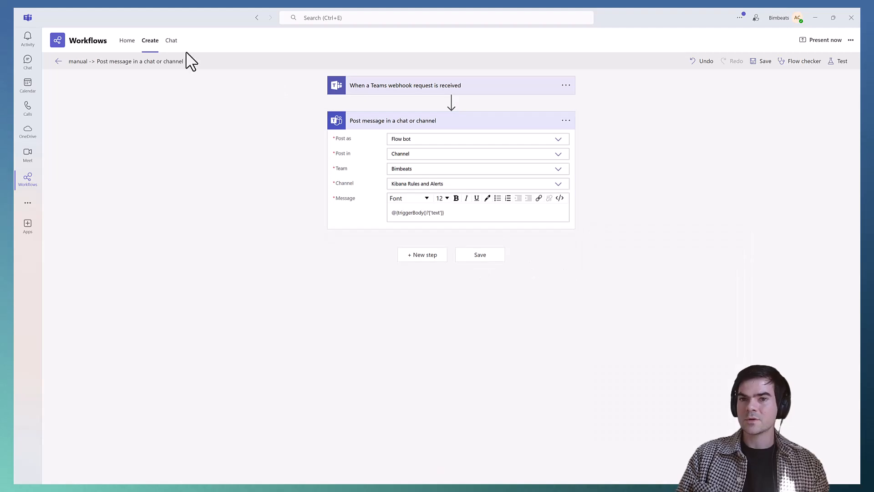
# Step: Rename the flow as "Kibana Rule"
pyautogui.click(135, 63)
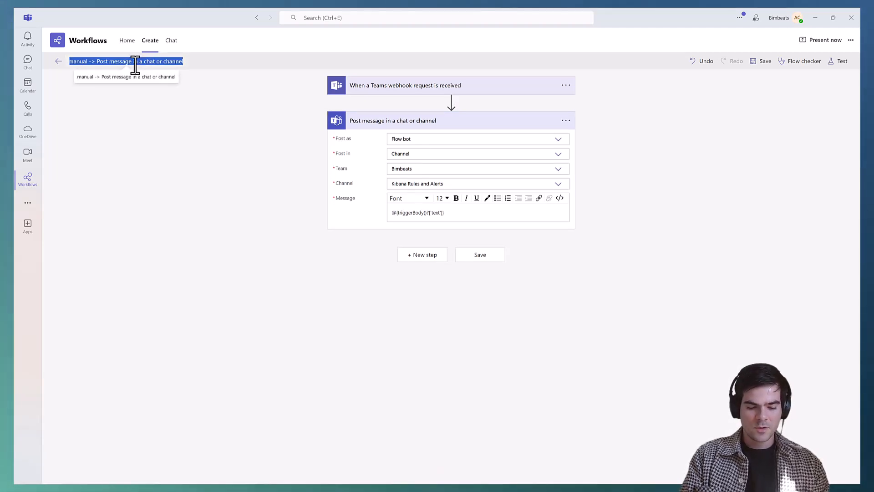
pyautogui.write('Kiabna')
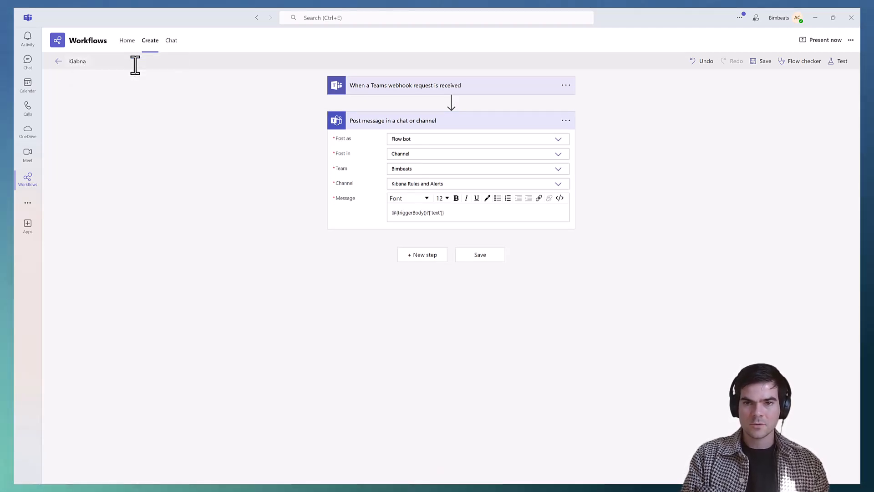
pyautogui.press('BackSpace')
pyautogui.press('BackSpace')
pyautogui.press('BackSpace')
pyautogui.press('BackSpace')
pyautogui.write('B')
pyautogui.press('BackSpace')
pyautogui.press('BackSpace')
pyautogui.press('BackSpace')
pyautogui.press('BackSpace')
pyautogui.press('BackSpace')
pyautogui.press('BackSpace')
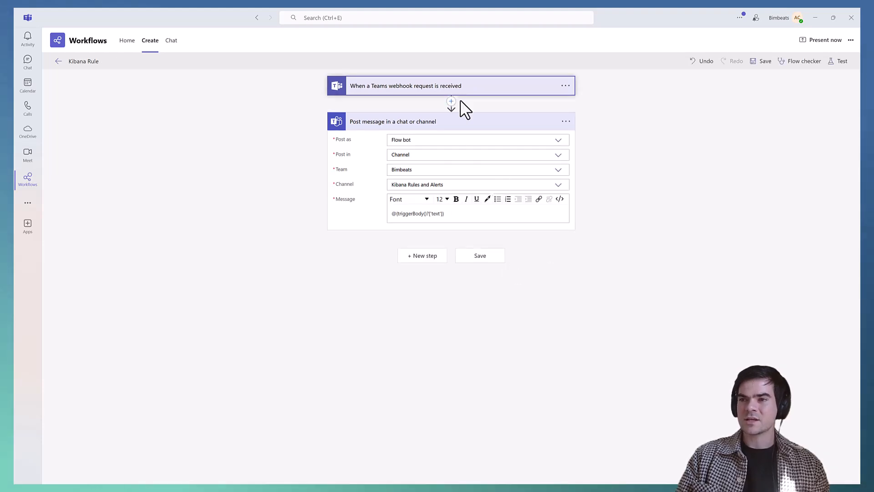
# Step: Expand the webhook trigger and copy its generated HTTP POST URL
pyautogui.click(480, 89)
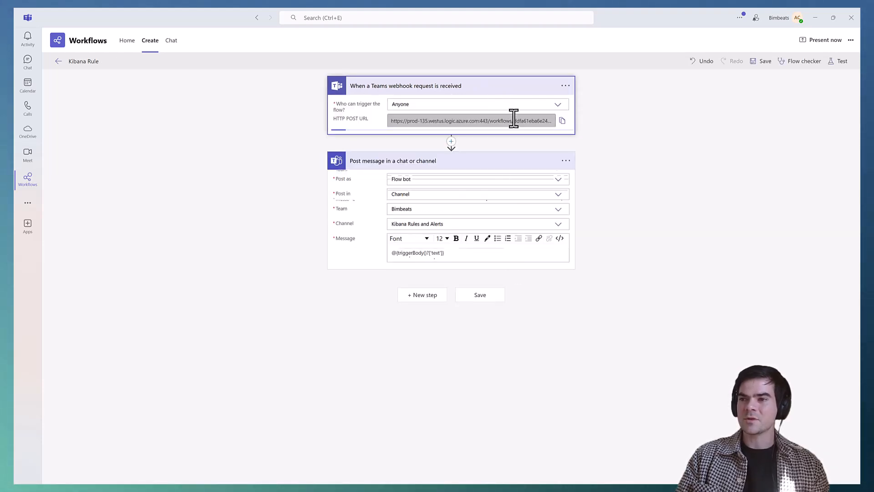
pyautogui.click(563, 121)
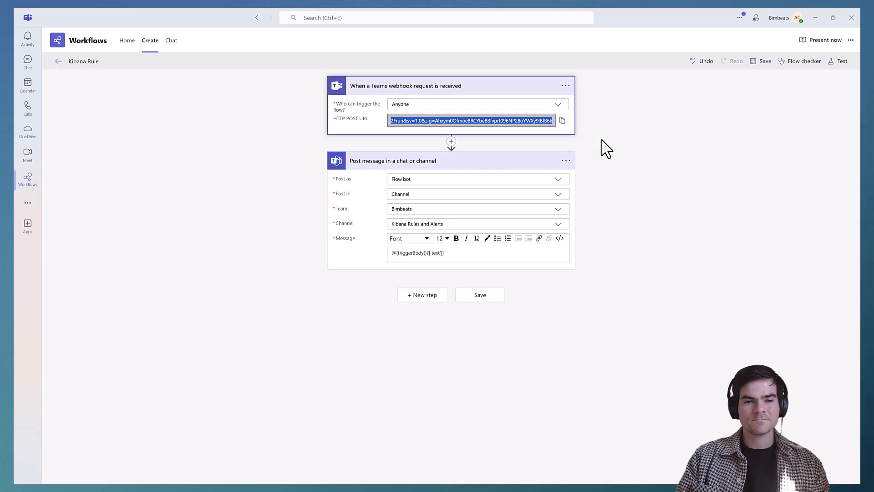
pyautogui.click(632, 130)
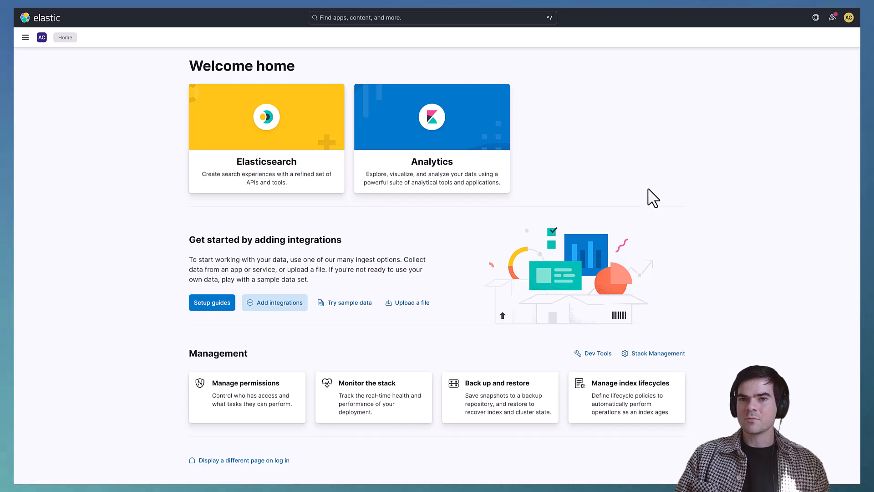
# Step: In Elastic, go to the Stack Management connectors and start creating a Microsoft Teams connector
pyautogui.click(26, 38)
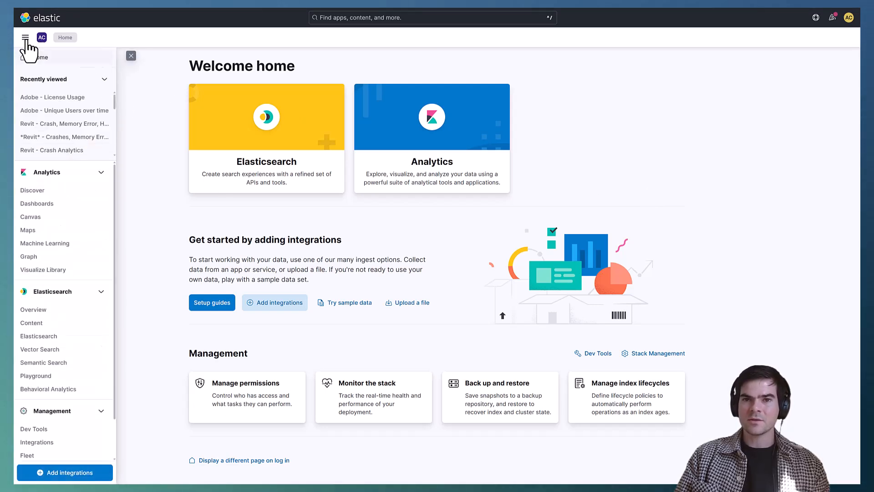
pyautogui.scroll(-2, 59, 372)
pyautogui.click(62, 451)
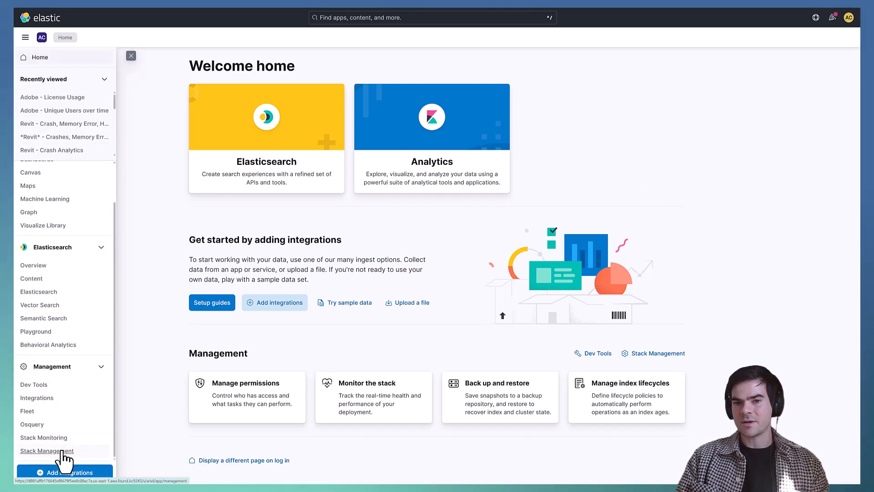
pyautogui.click(47, 293)
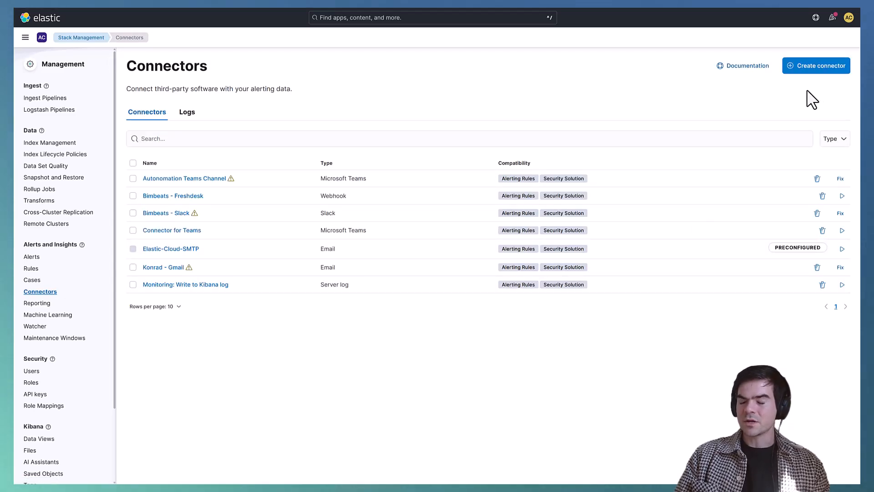
pyautogui.click(818, 67)
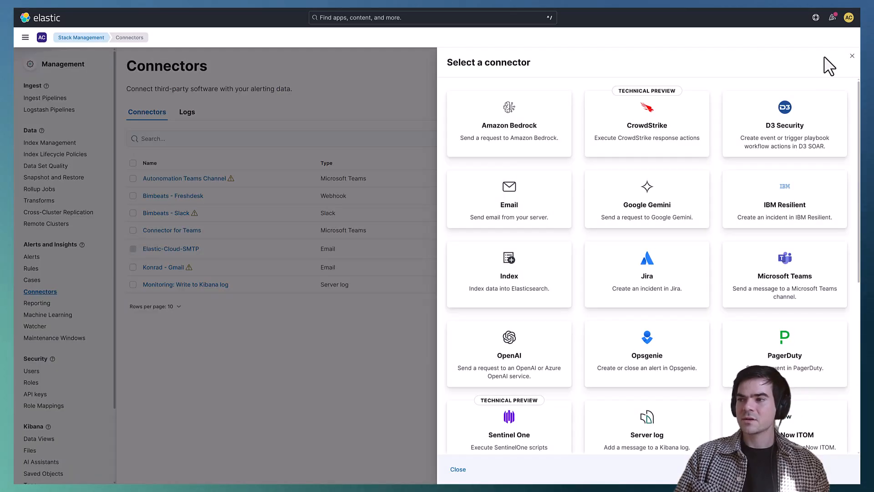
pyautogui.click(789, 286)
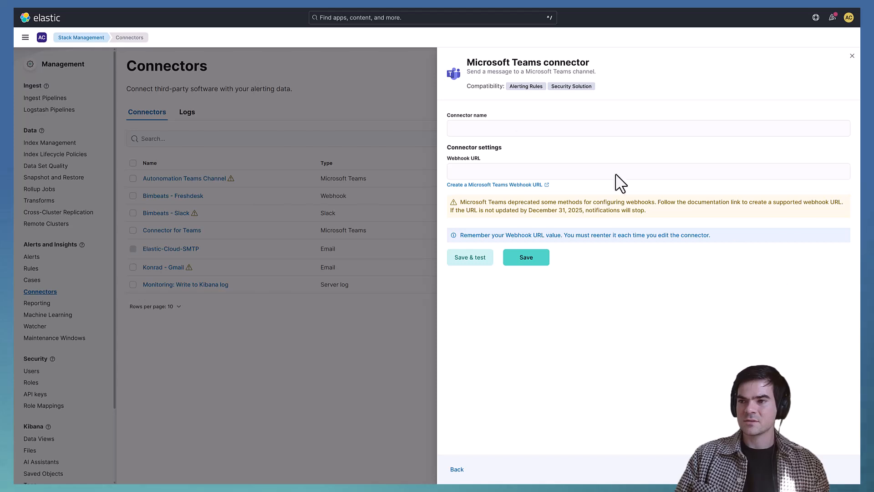
# Step: Name the connector "Teams Connector for Rules" and paste the copied flow address as its webhook URL
pyautogui.click(518, 128)
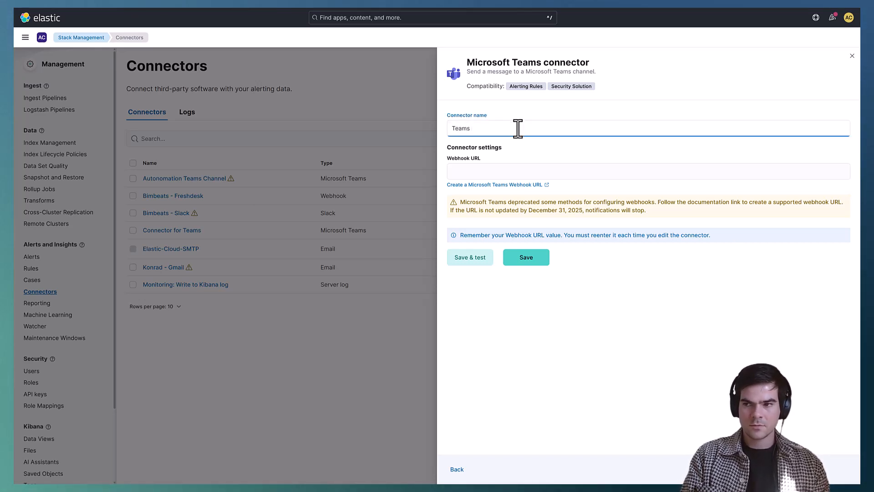
pyautogui.write('Teams Connector for Rule')
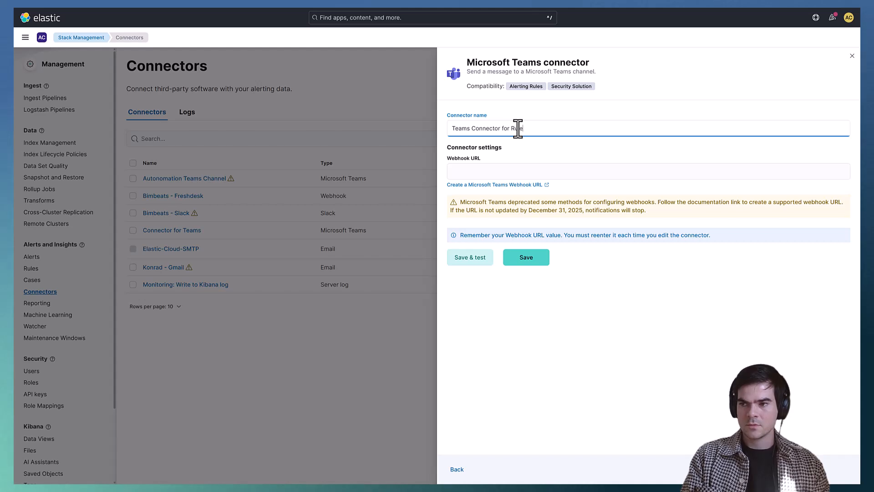
pyautogui.write('s')
pyautogui.press('Tab')
pyautogui.hotkey('ctrl', 'v')
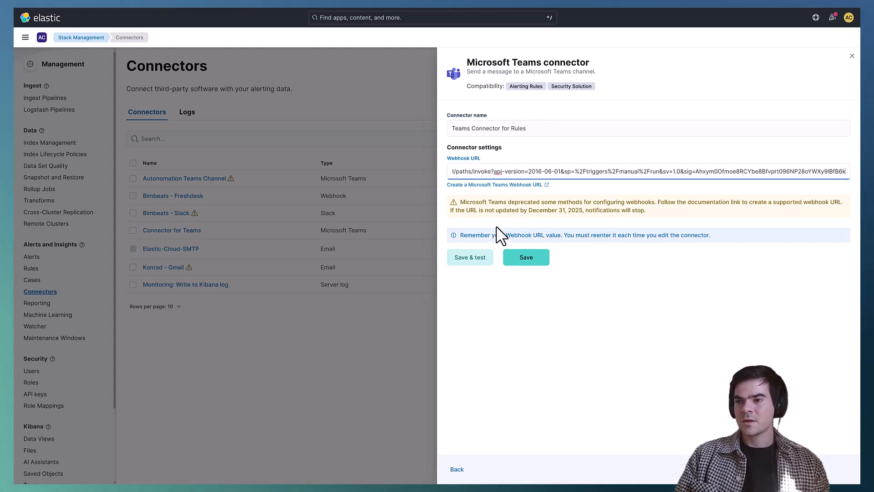
# Step: Save the Teams connector and run a test with the message "Hello"
pyautogui.click(475, 260)
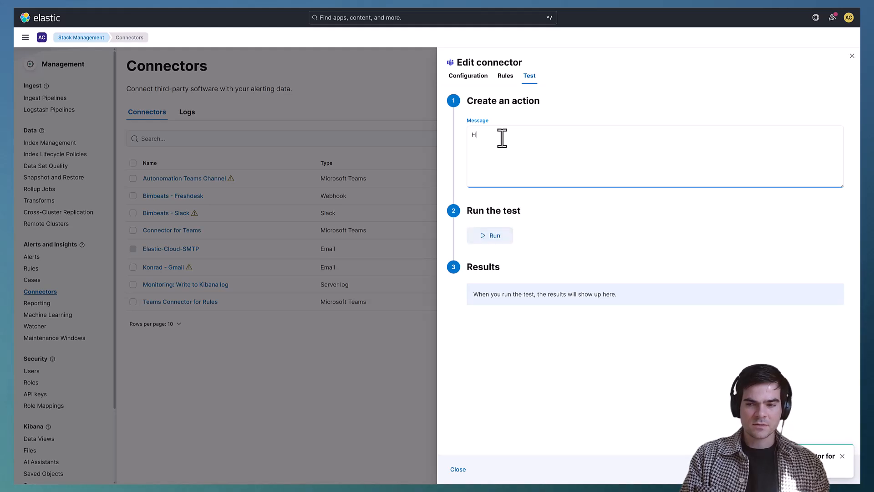
pyautogui.write('ello')
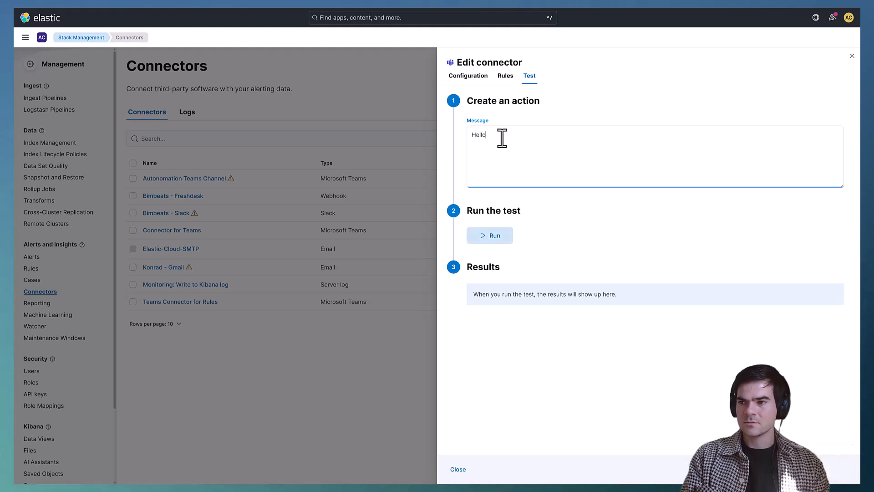
pyautogui.click(496, 240)
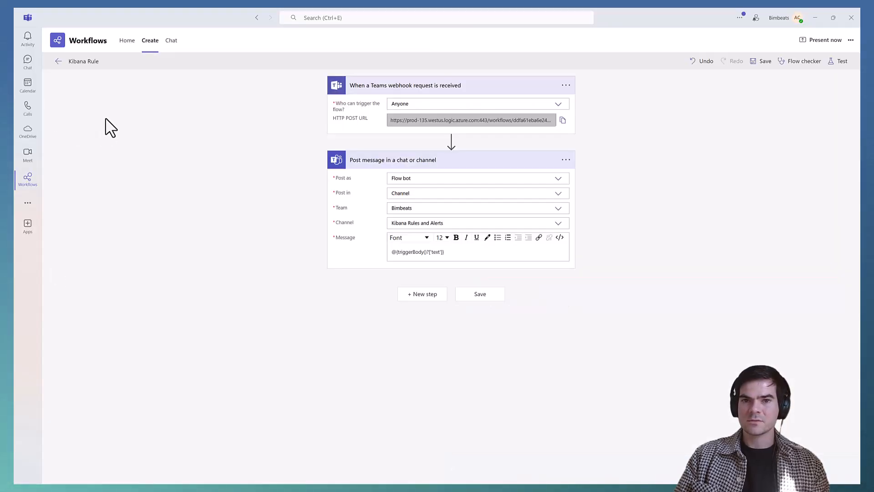
# Step: Check the Kibana Rules and Alerts channel in Teams for the test post, and close the connector editor in Elastic
pyautogui.click(29, 63)
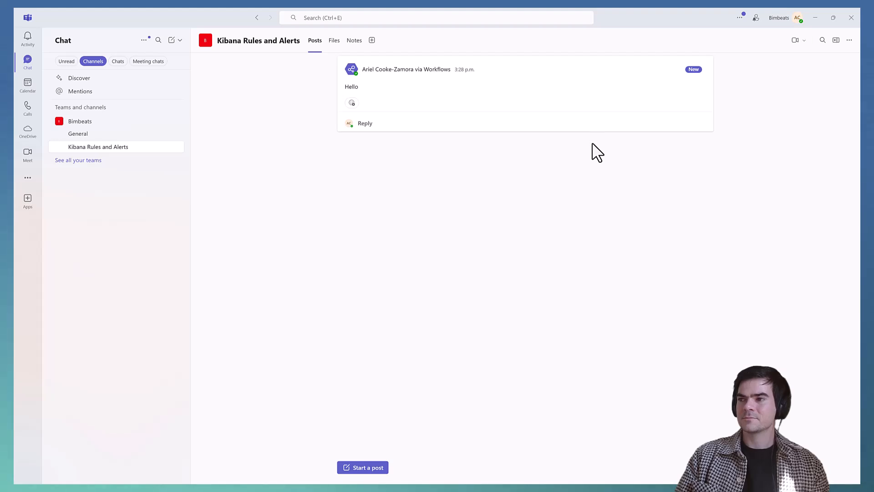
pyautogui.click(815, 18)
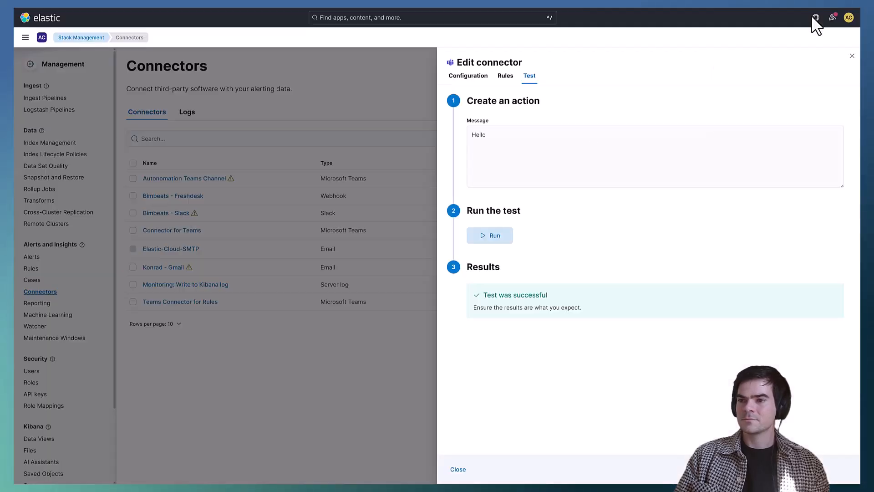
pyautogui.click(458, 469)
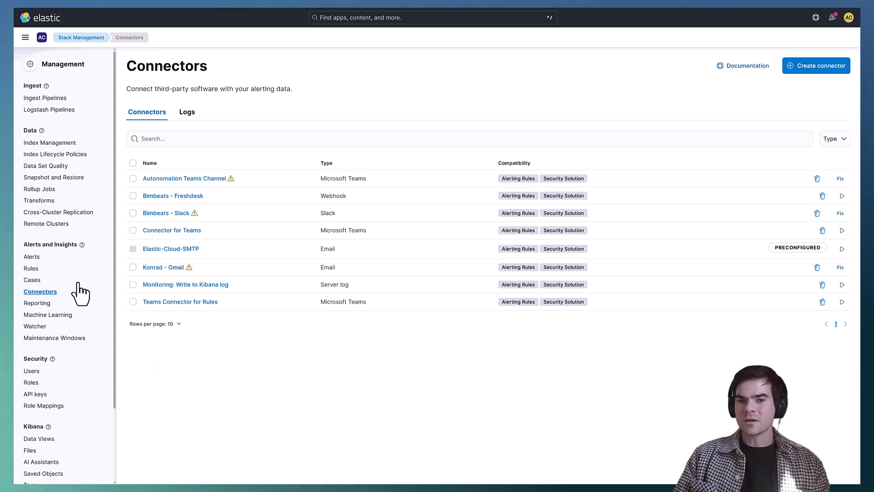
# Step: Go to the Stack Management rules and open the 002-Delete Grids rule for editing
pyautogui.click(32, 269)
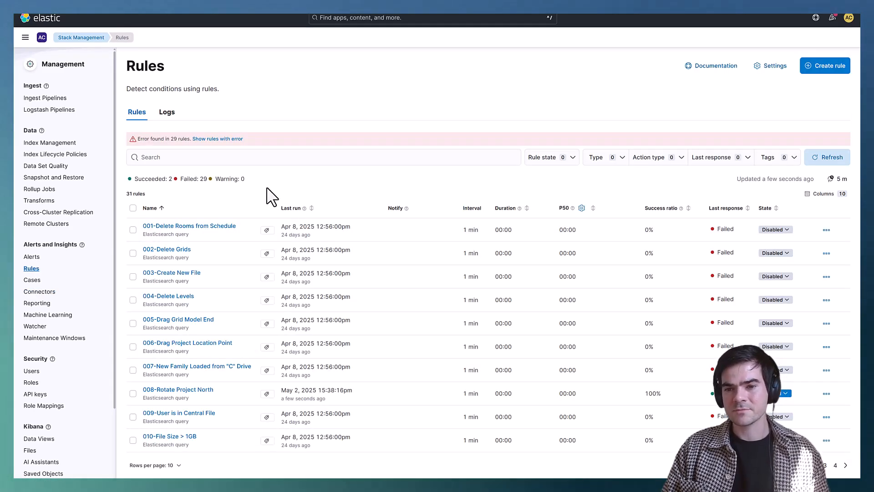
pyautogui.click(182, 250)
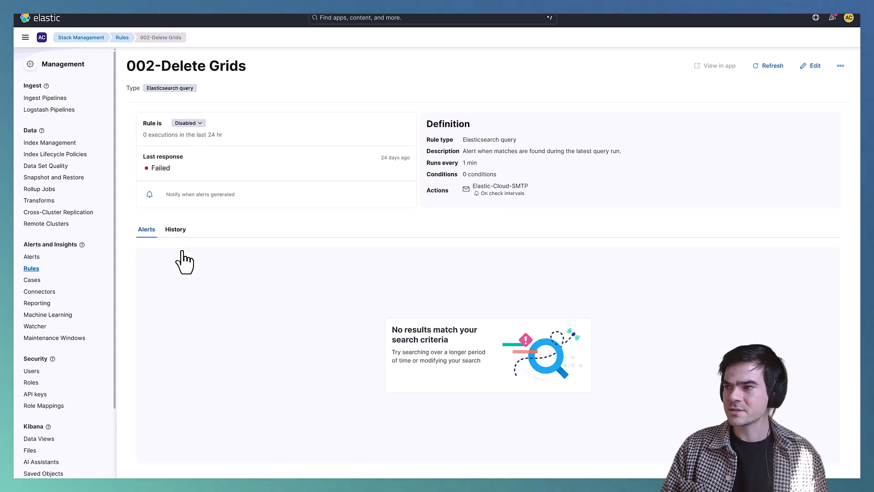
pyautogui.click(813, 67)
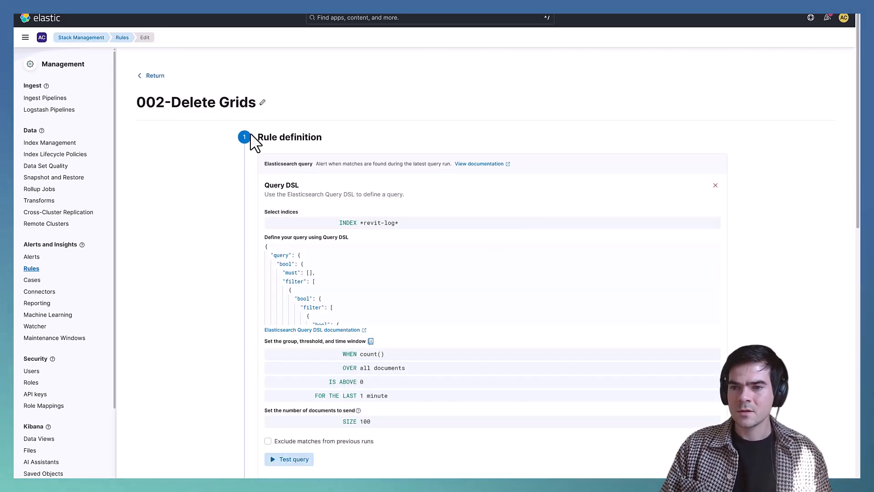
# Step: Add an action to the rule that uses the "Teams Connector for Rules" connector
pyautogui.scroll(-10, 223, 209)
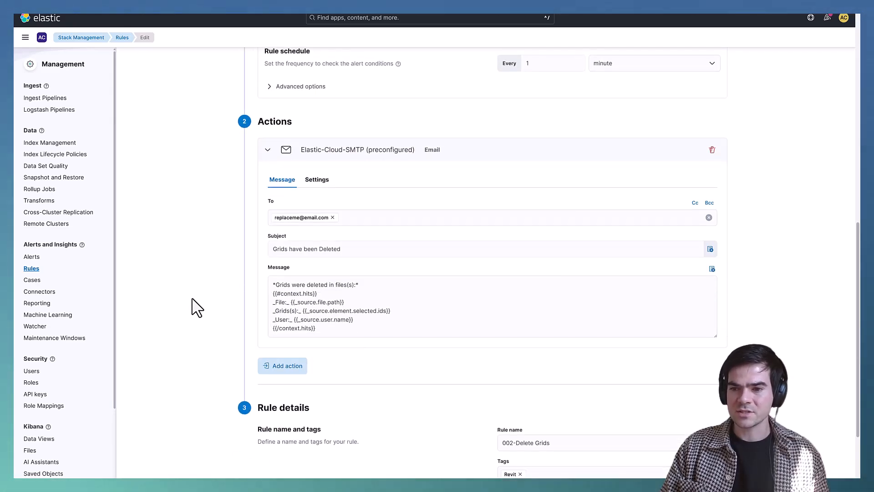
pyautogui.click(293, 377)
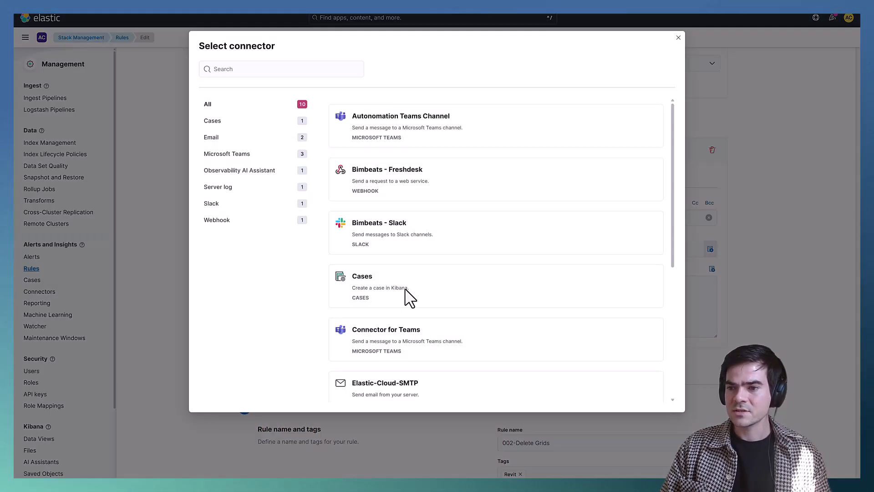
pyautogui.scroll(-3, 447, 241)
pyautogui.scroll(-3, 448, 241)
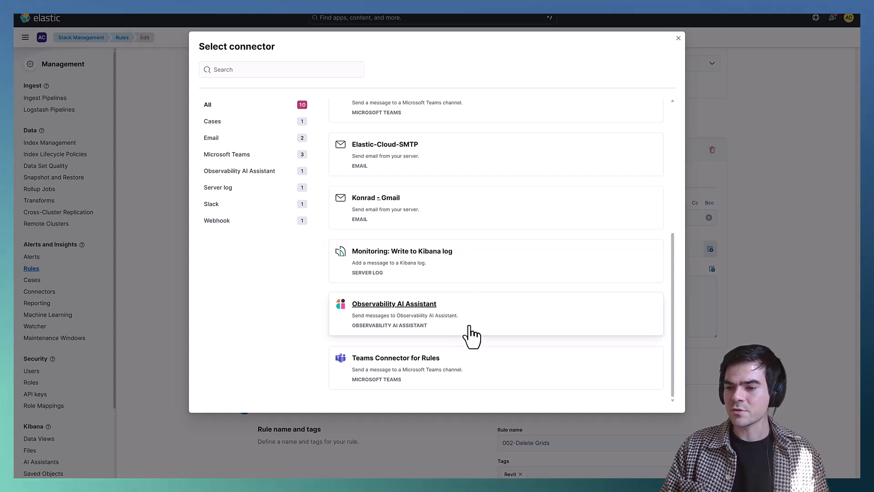
pyautogui.click(429, 360)
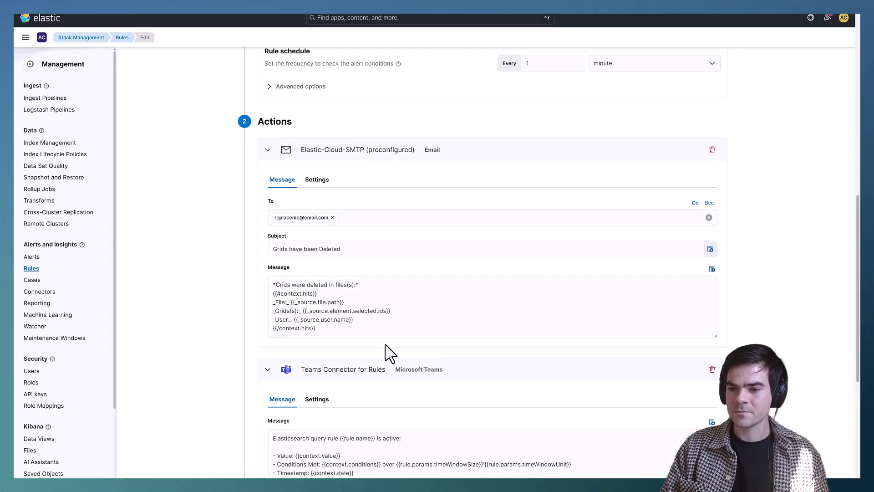
# Step: Replace the Teams action's default message with the "Grids were deleted in files(s)" message copied from the email action
pyautogui.scroll(-3, 367, 283)
pyautogui.moveTo(332, 265); pyautogui.dragTo(271, 219)
pyautogui.hotkey('ctrl', 'c')
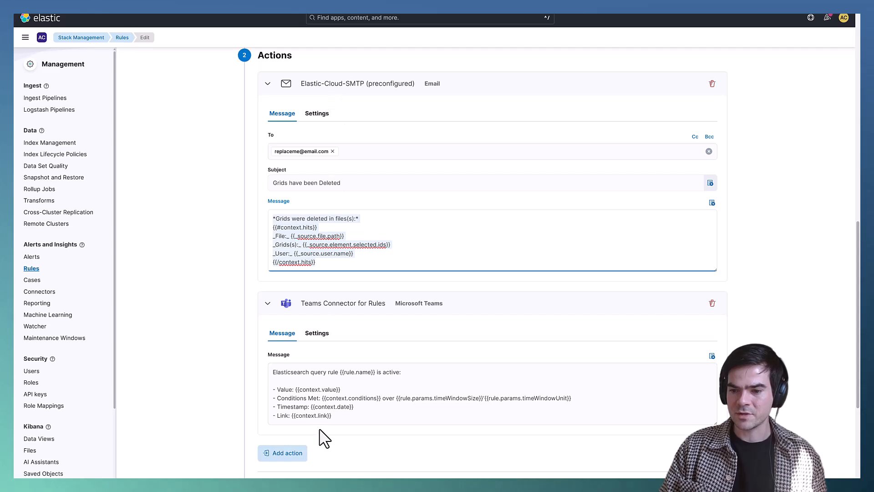
pyautogui.moveTo(334, 417); pyautogui.dragTo(272, 366)
pyautogui.hotkey('ctrl', 'v')
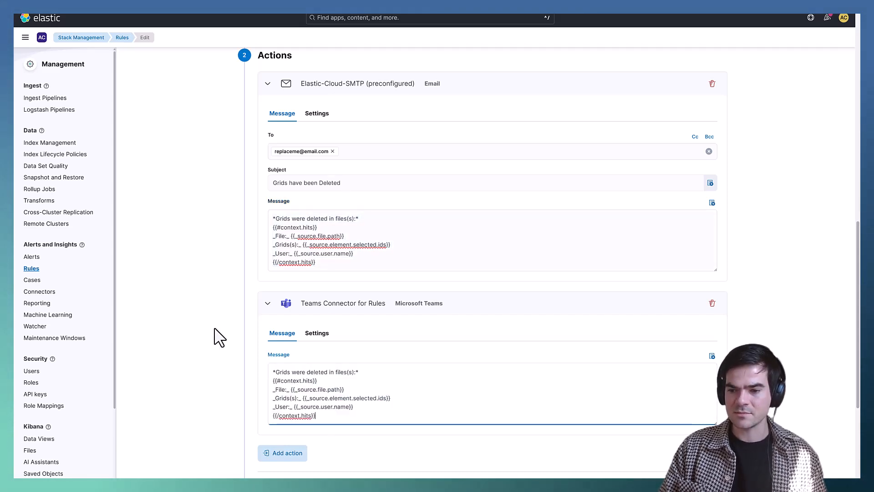
# Step: Review the Teams action message and the rule details, and save the edited rule
pyautogui.scroll(-4, 220, 337)
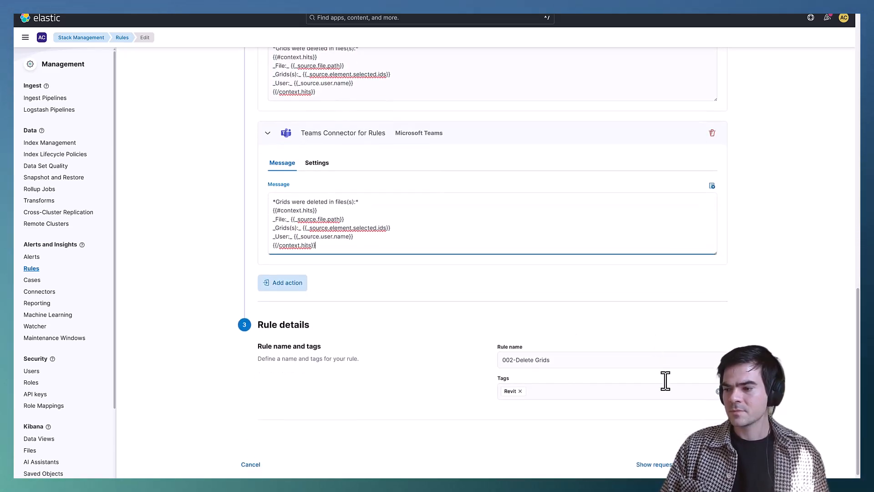
pyautogui.scroll(1, 665, 381)
pyautogui.scroll(-1, 683, 401)
pyautogui.click(708, 455)
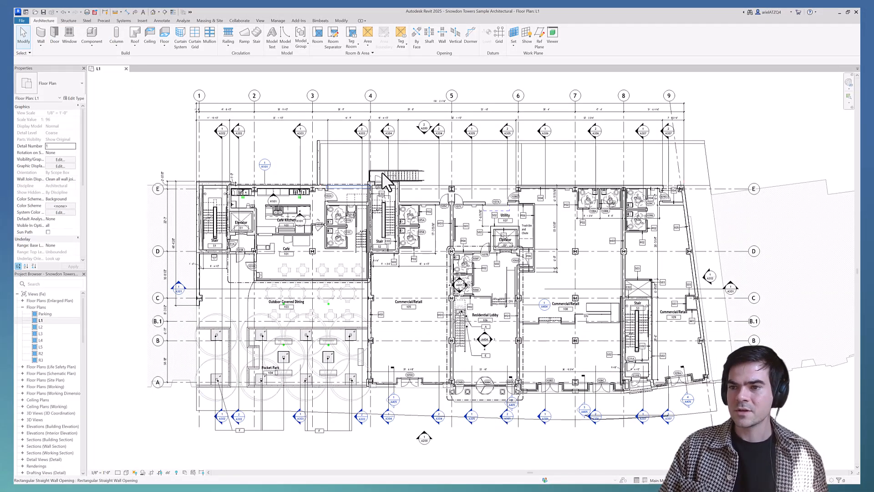
# Step: Switch to Revit, delete grids 3, 4 and 5 from the L1 floor plan, and minimize the program
pyautogui.click(371, 160)
pyautogui.keyDown('ctrl'); pyautogui.click(451, 159); pyautogui.keyUp('ctrl')
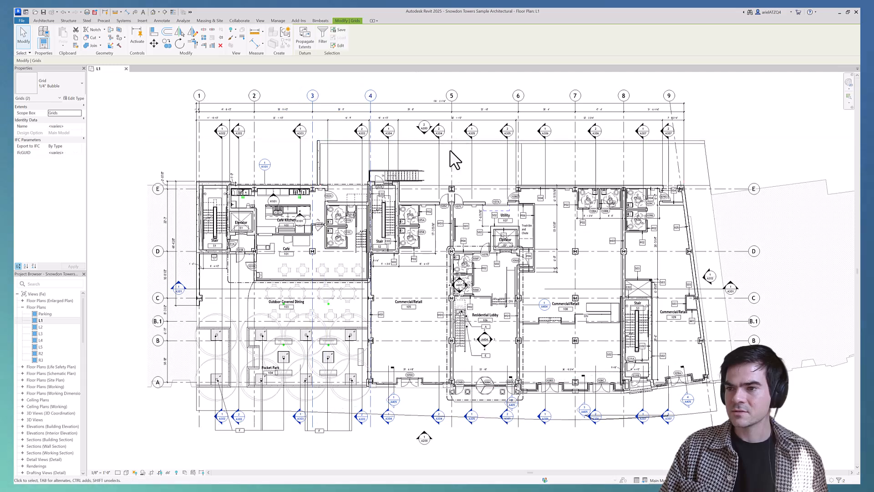
pyautogui.keyDown('ctrl'); pyautogui.click(454, 152); pyautogui.keyUp('ctrl')
pyautogui.press('Delete')
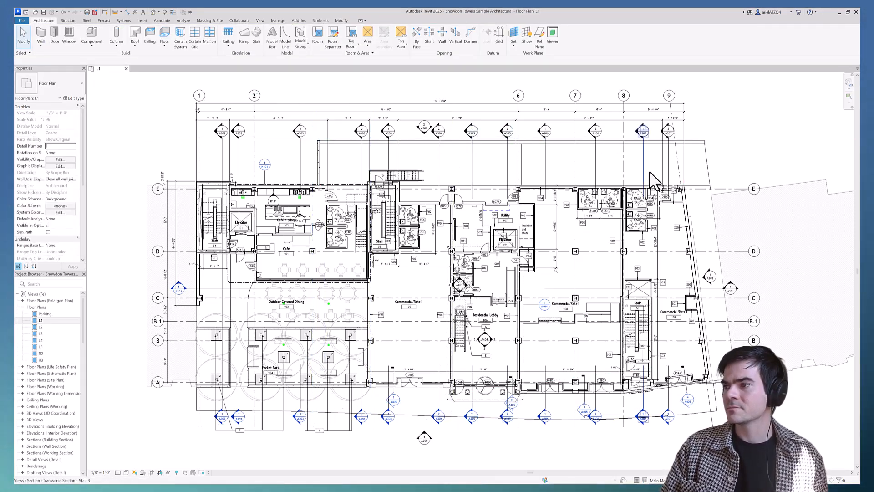
pyautogui.click(839, 12)
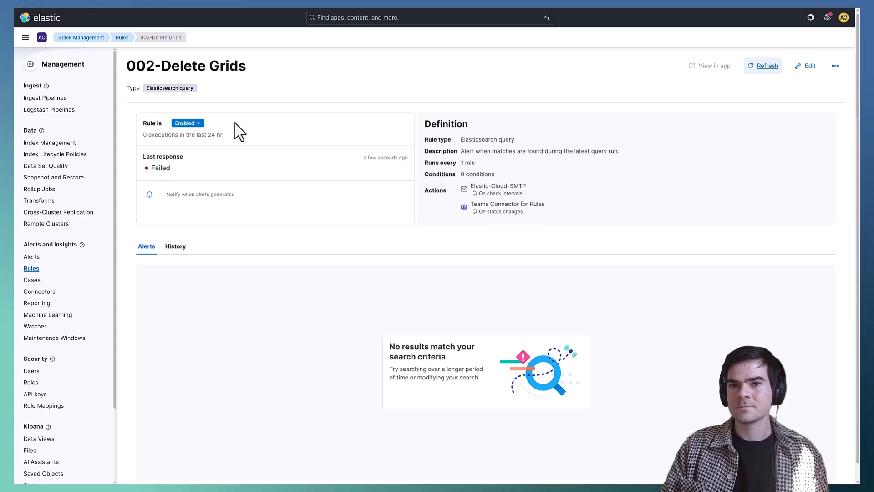
# Step: Refresh the 002-Delete Grids rule in Elastic and check the Teams channel for the grid deletion alert
pyautogui.click(765, 67)
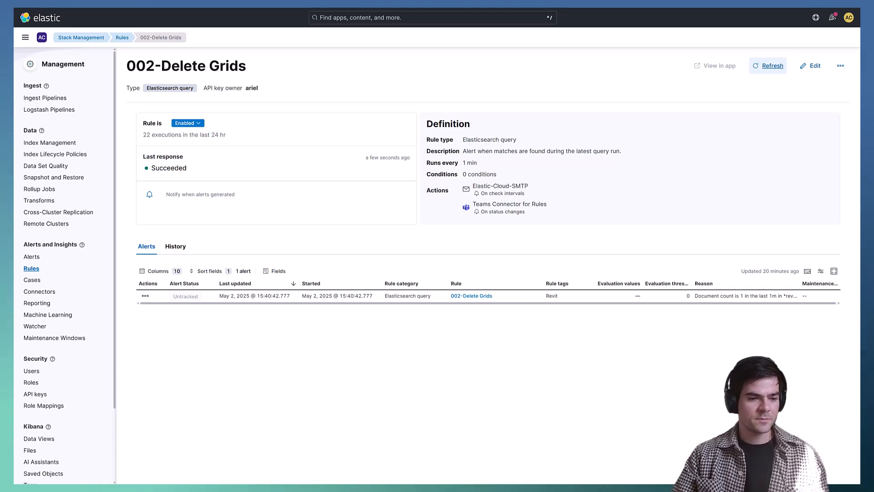
pyautogui.hotkey('alt', 'Tab')
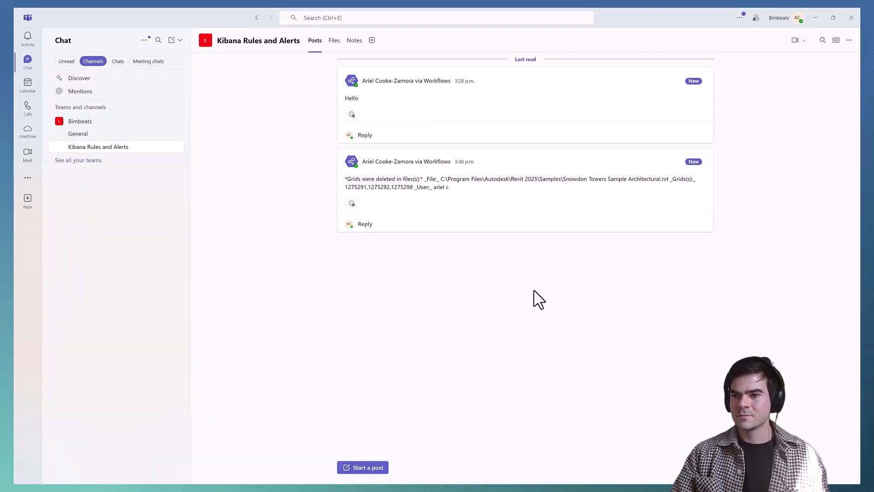